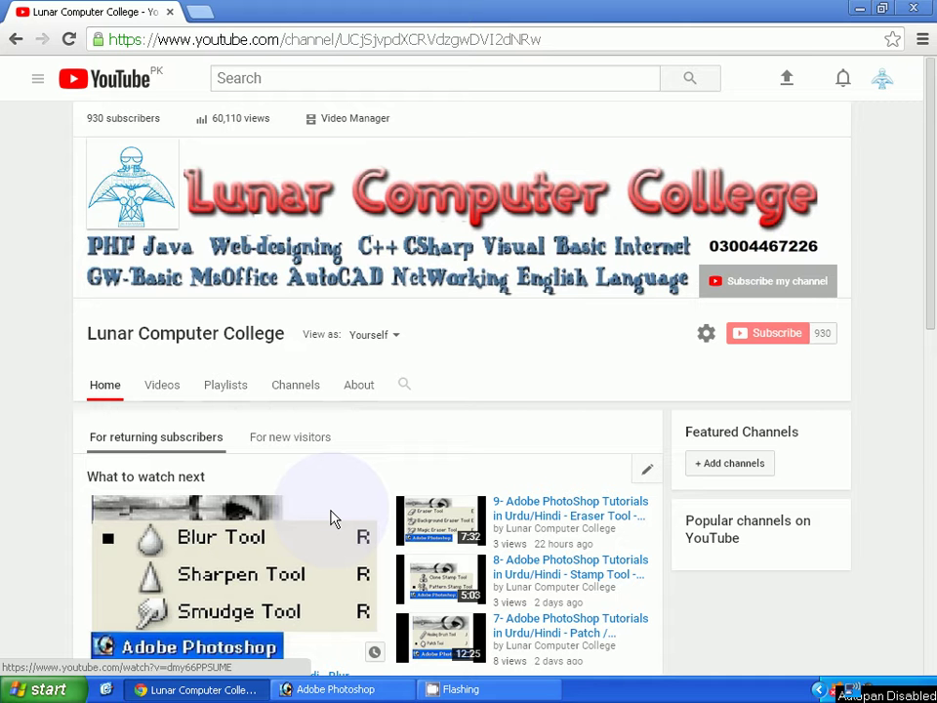
Switch to Adobe Photoshop and view the tools grouped with the Paint Bucket.
left_click(326, 690)
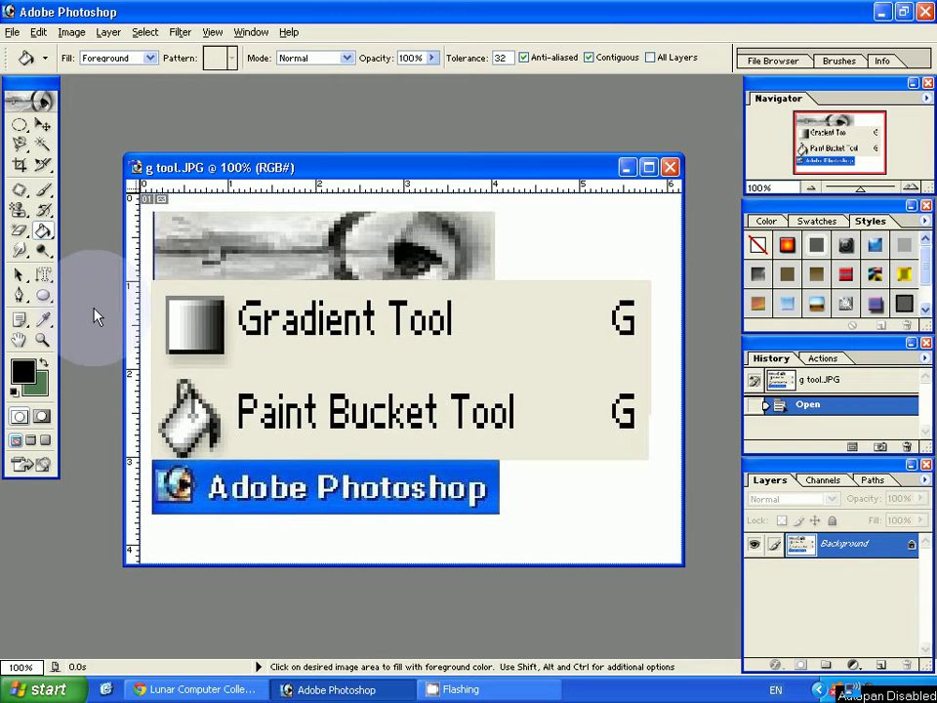
left_click(46, 234)
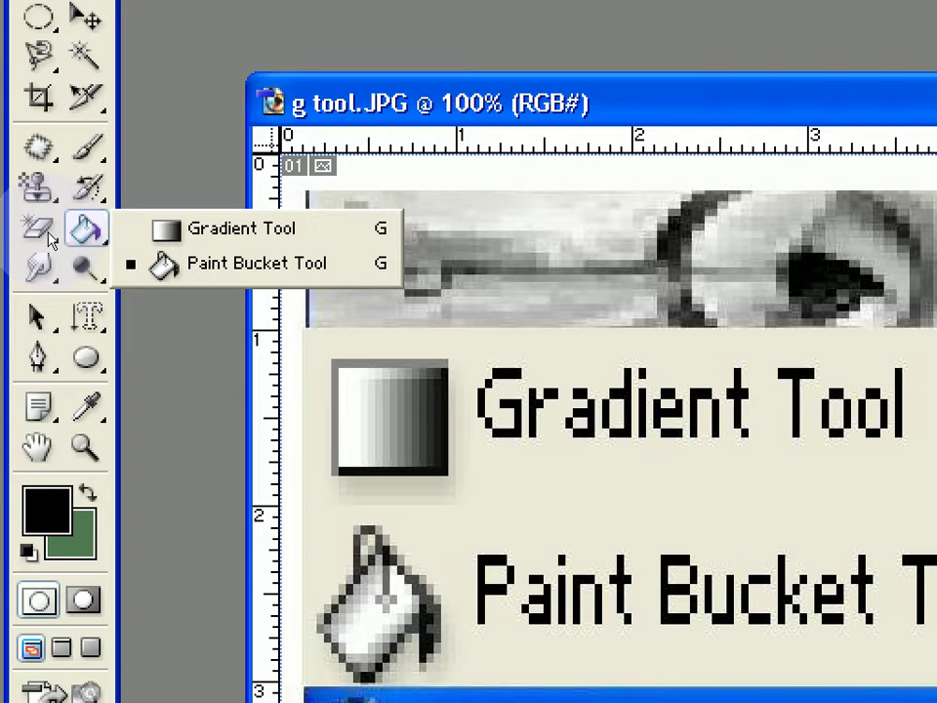
left_click(90, 235)
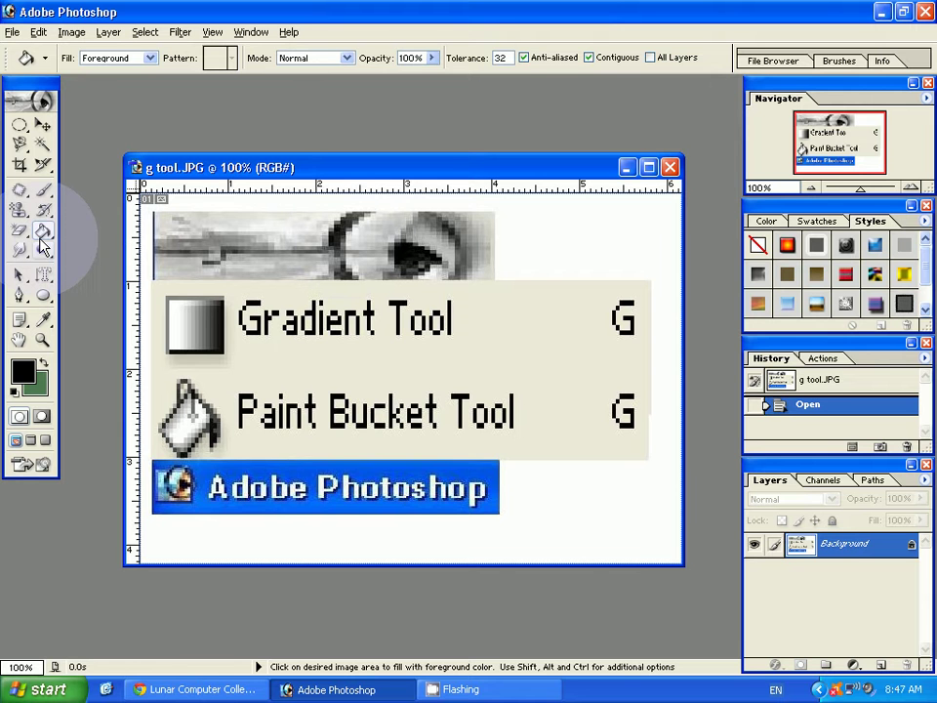
Fill the g tool.JPG image with the blue-white angle gradient using the Gradient tool, trying two different origins and directions.
left_click(44, 232)
left_click(115, 230)
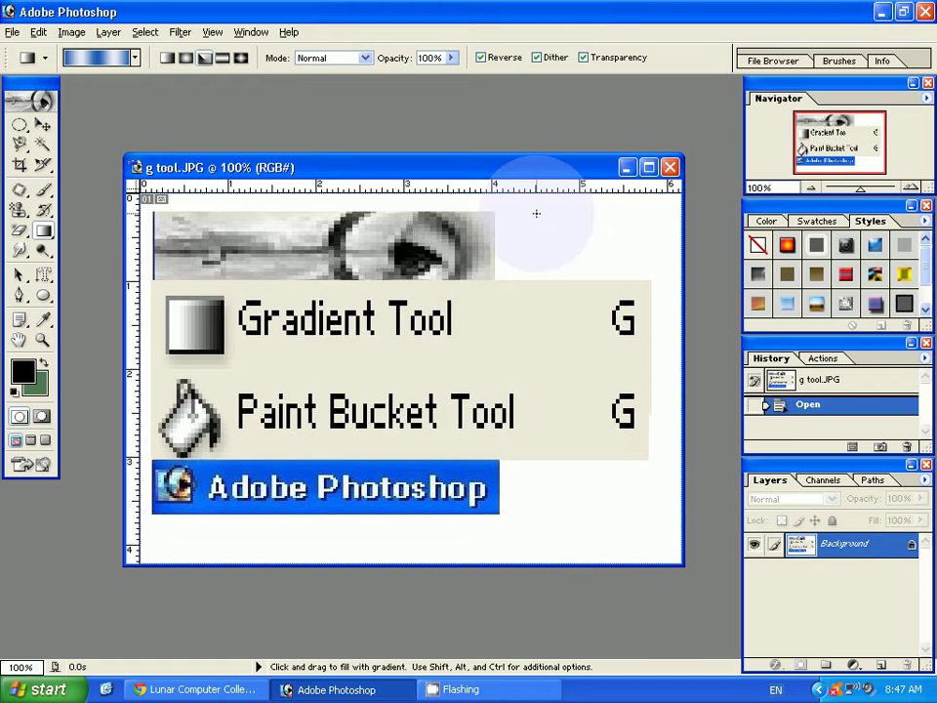
left_click_drag(574, 222, 472, 349)
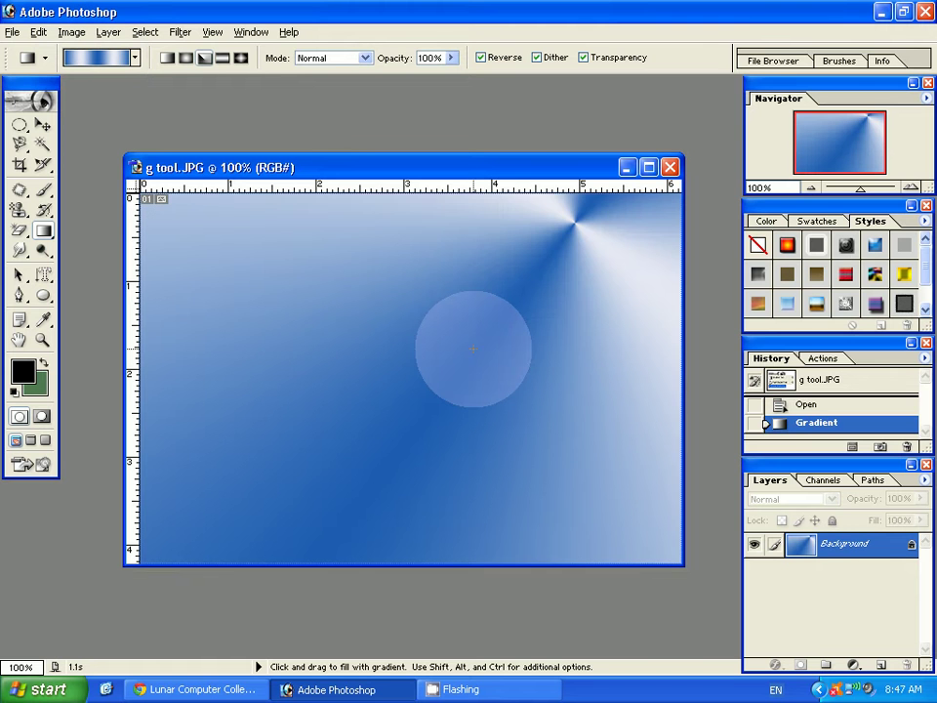
left_click_drag(380, 451, 387, 359)
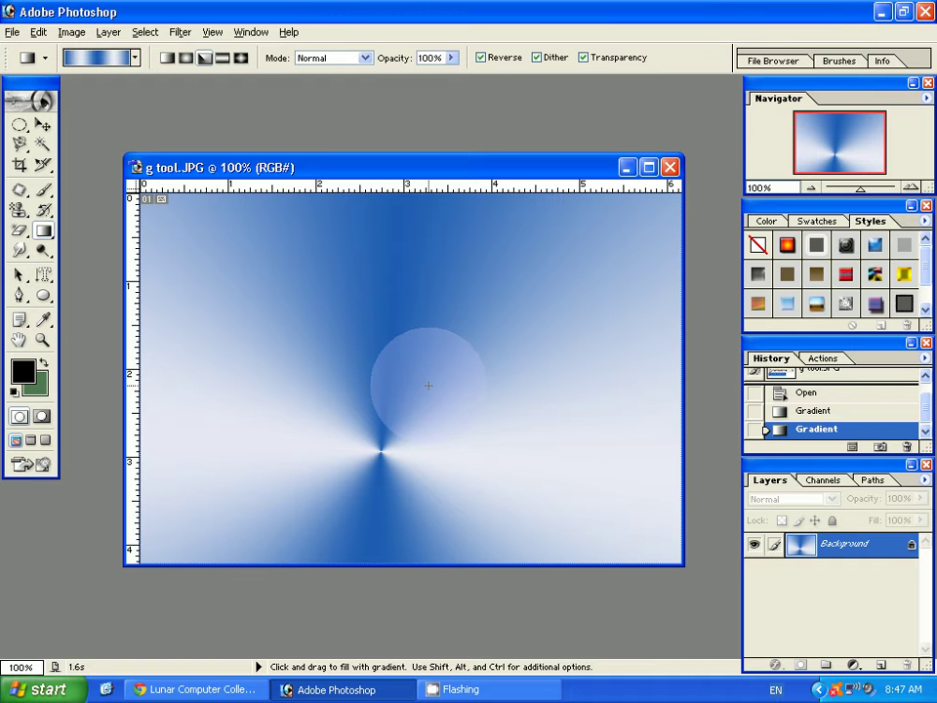
Undo both gradient fills on the image.
key("ctrl")
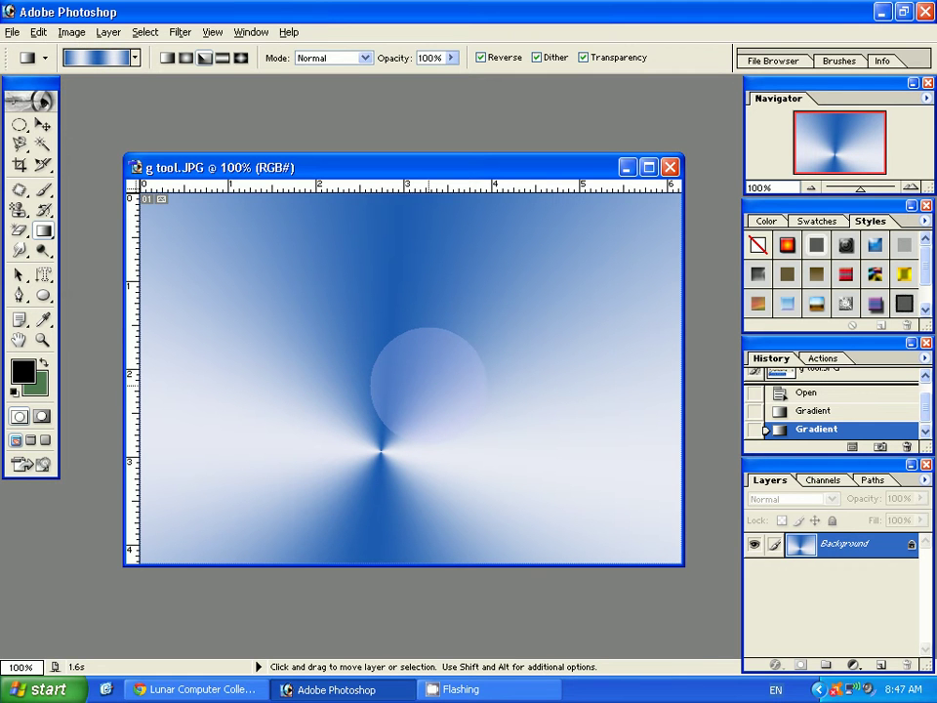
key("ctrl+alt")
key("ctrl+alt+z")
key("ctrl+alt+z")
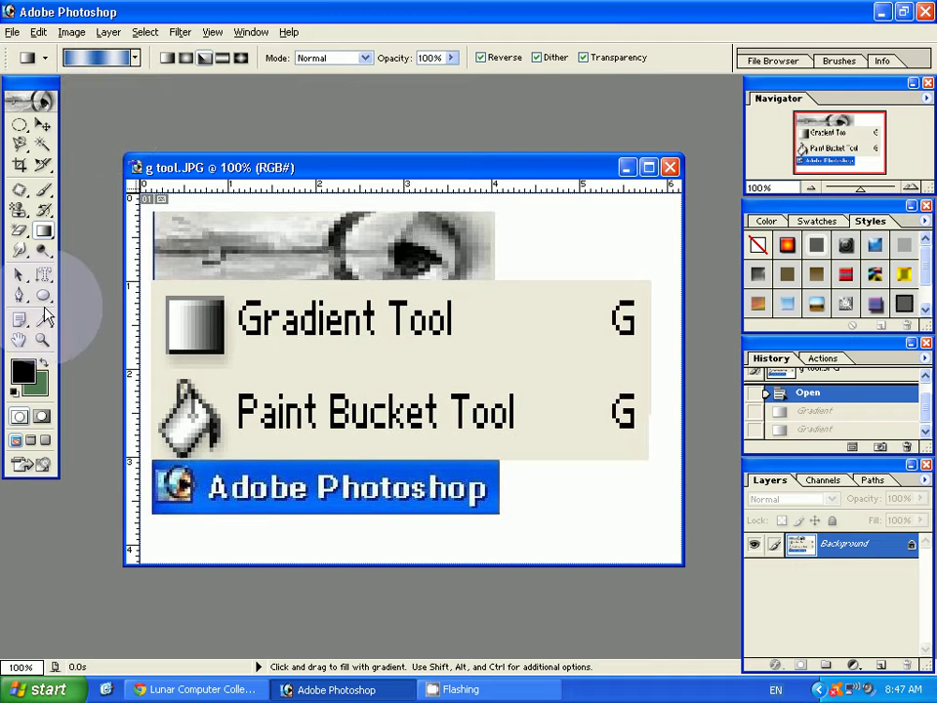
Fill the white background around the picture with the black foreground colour using the Paint Bucket tool.
left_click(51, 237)
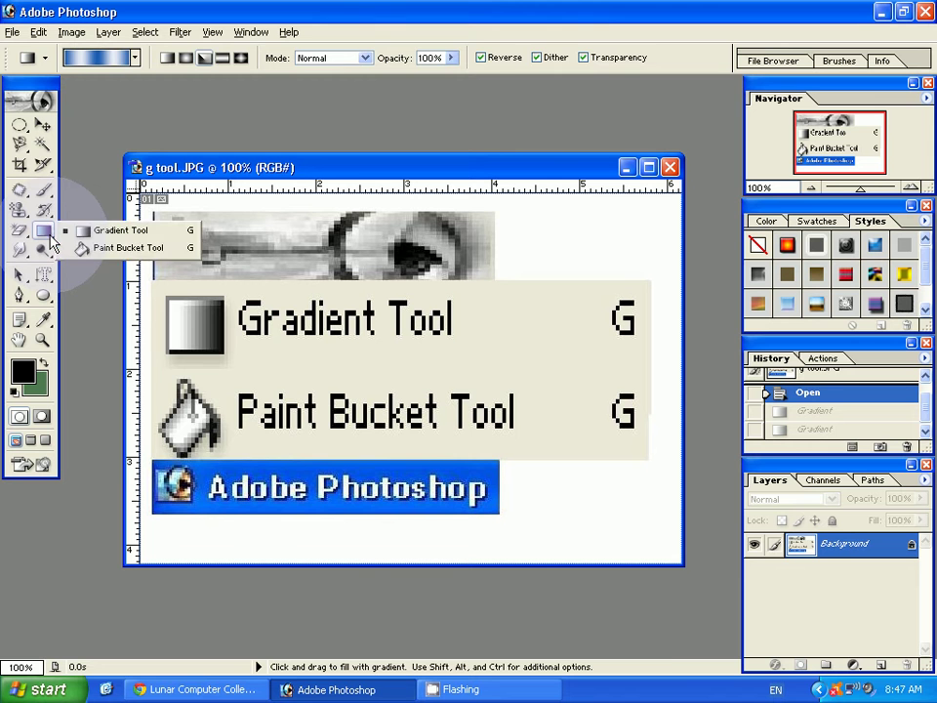
left_click(117, 248)
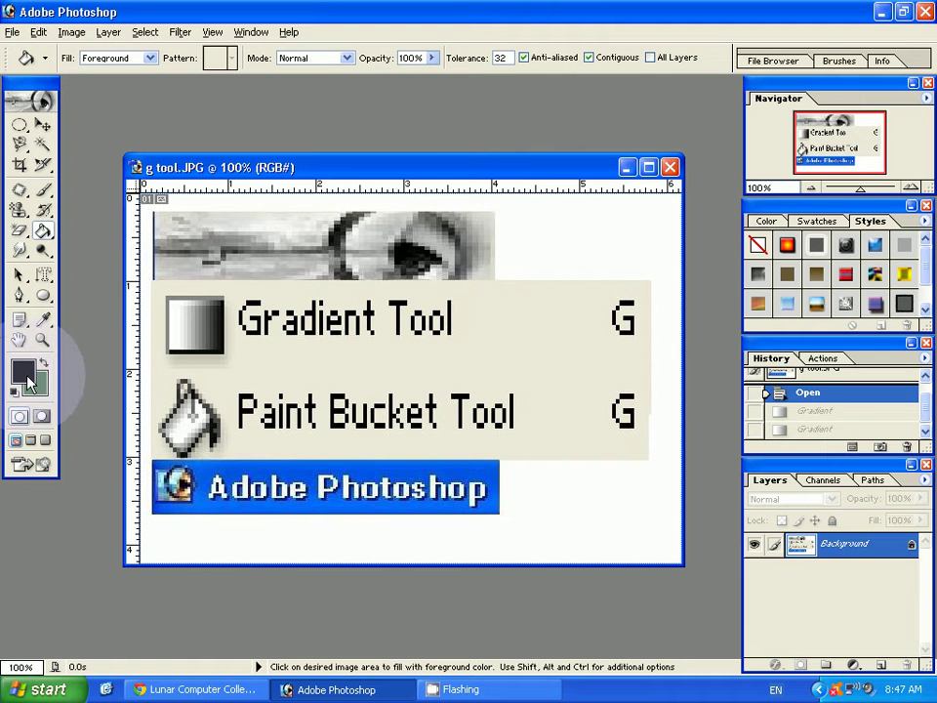
left_click(555, 220)
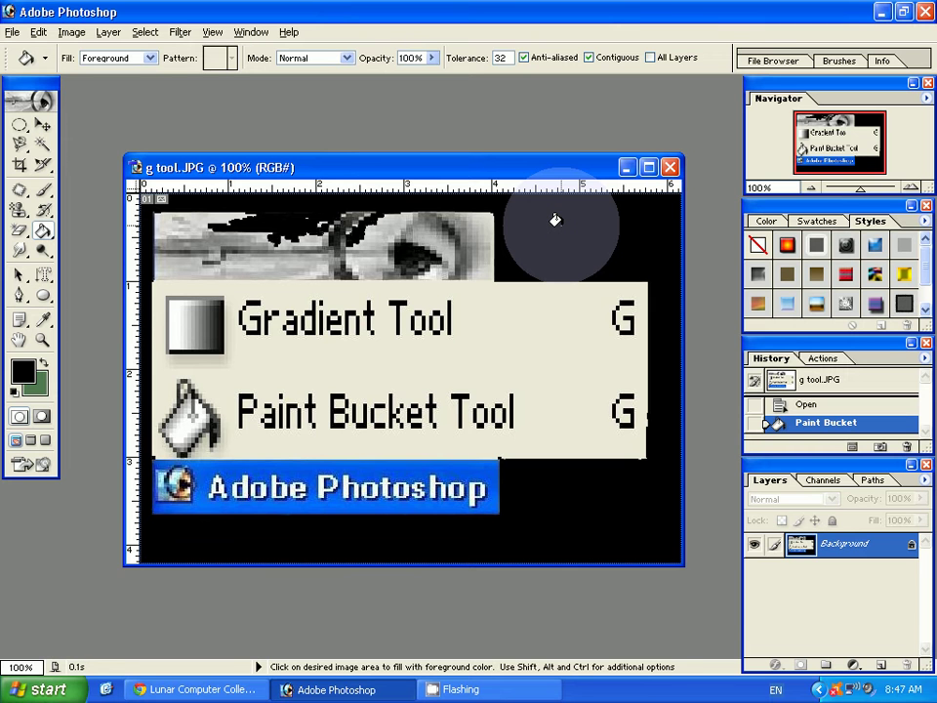
Set the foreground colour to blue-violet 5760D4 and fill the beige panel behind the tool names with it.
left_click(22, 371)
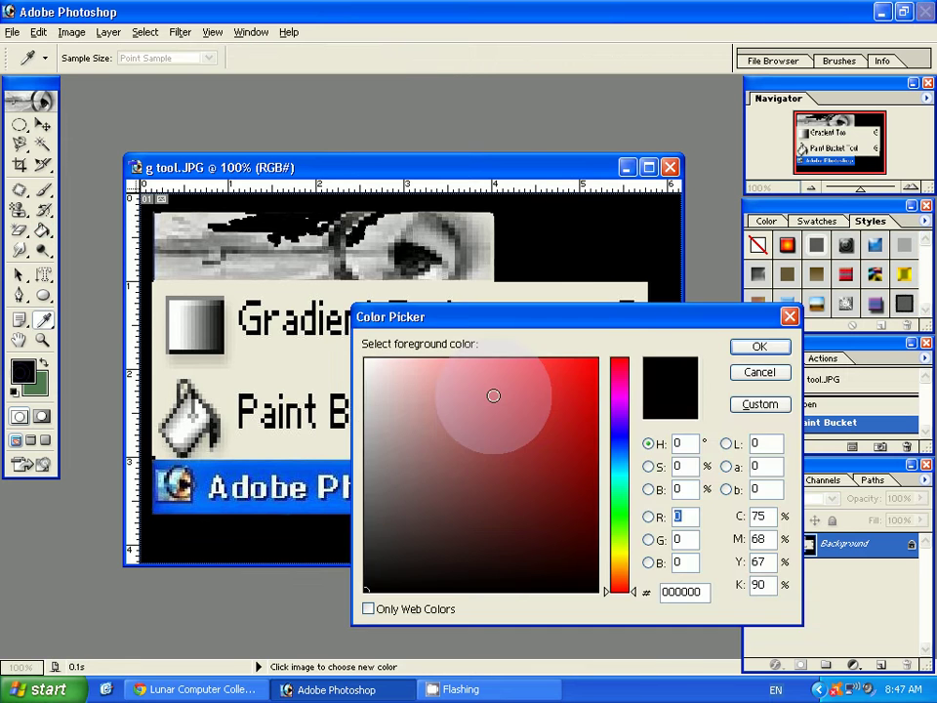
left_click(570, 382)
left_click(624, 440)
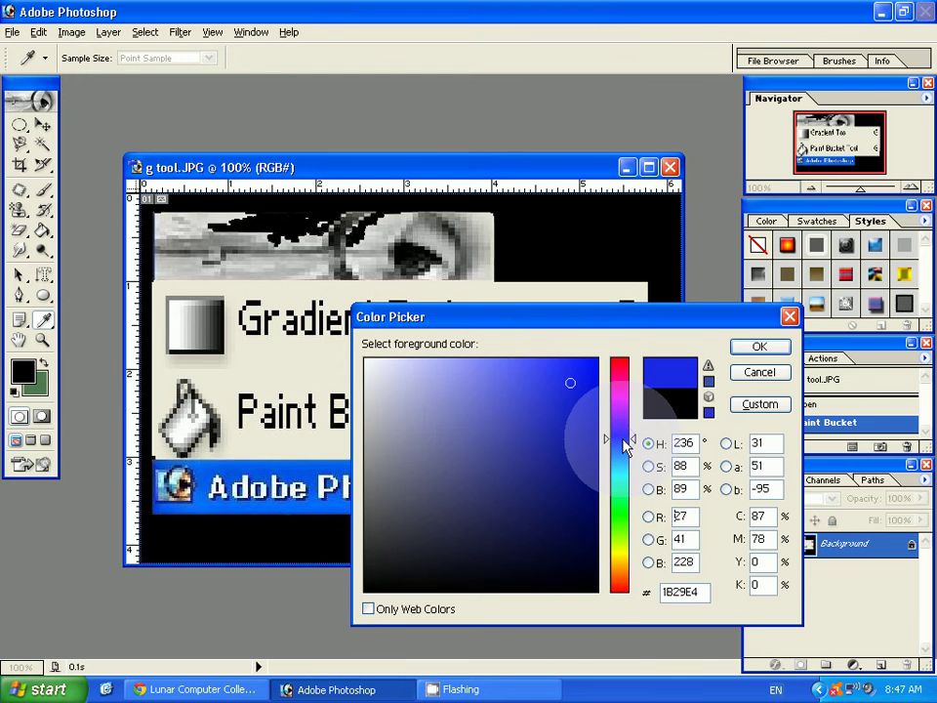
left_click(515, 441)
left_click(502, 397)
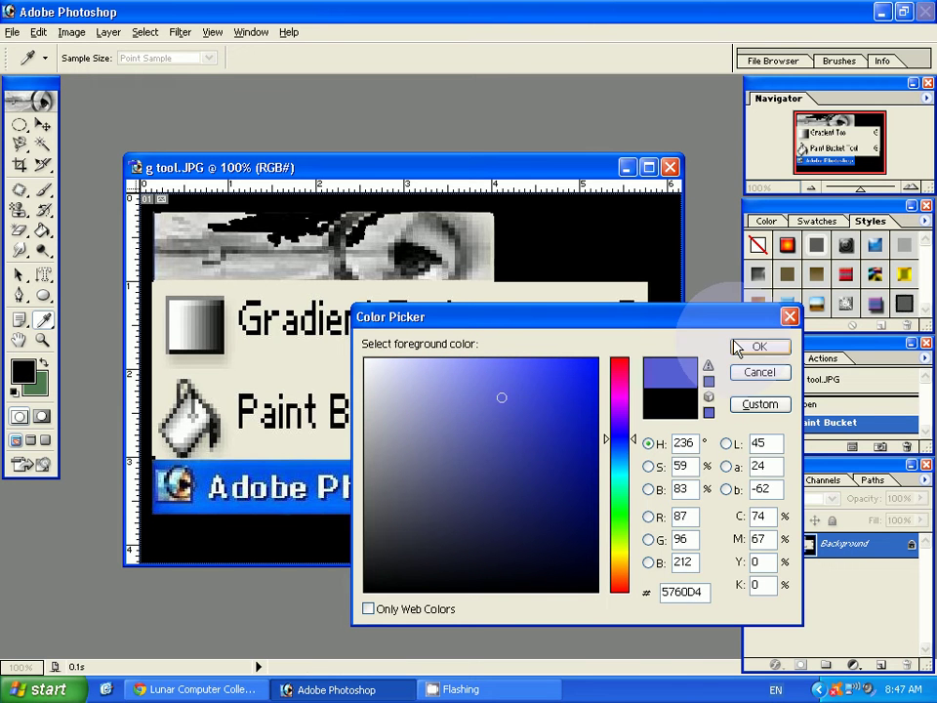
left_click(752, 348)
key("g")
left_click(538, 322)
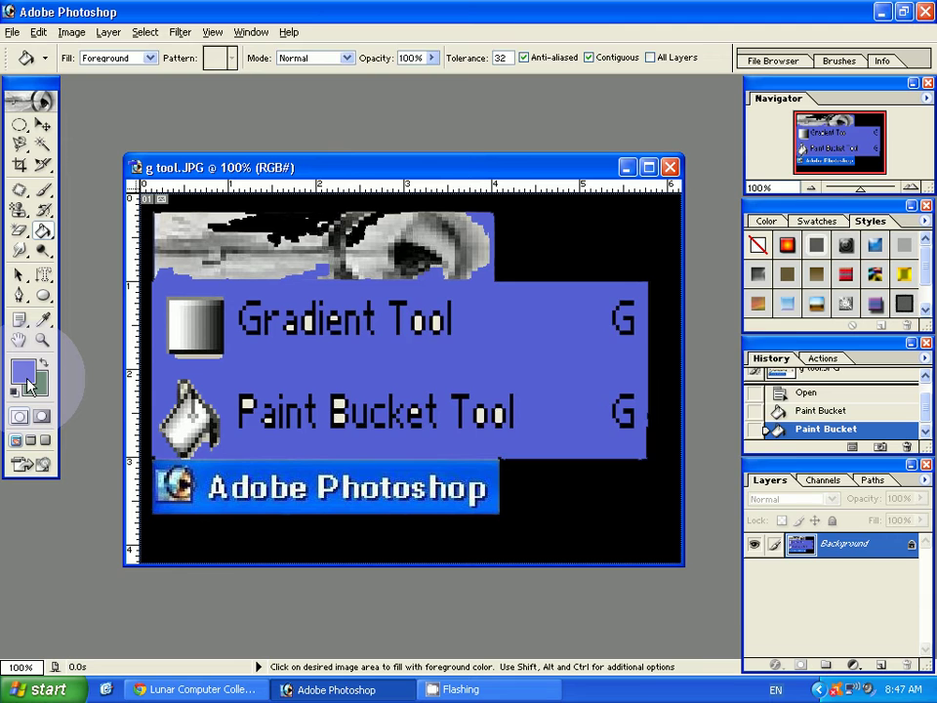
Set the foreground colour to a dark crimson red and fill the black background with it.
left_click(25, 380)
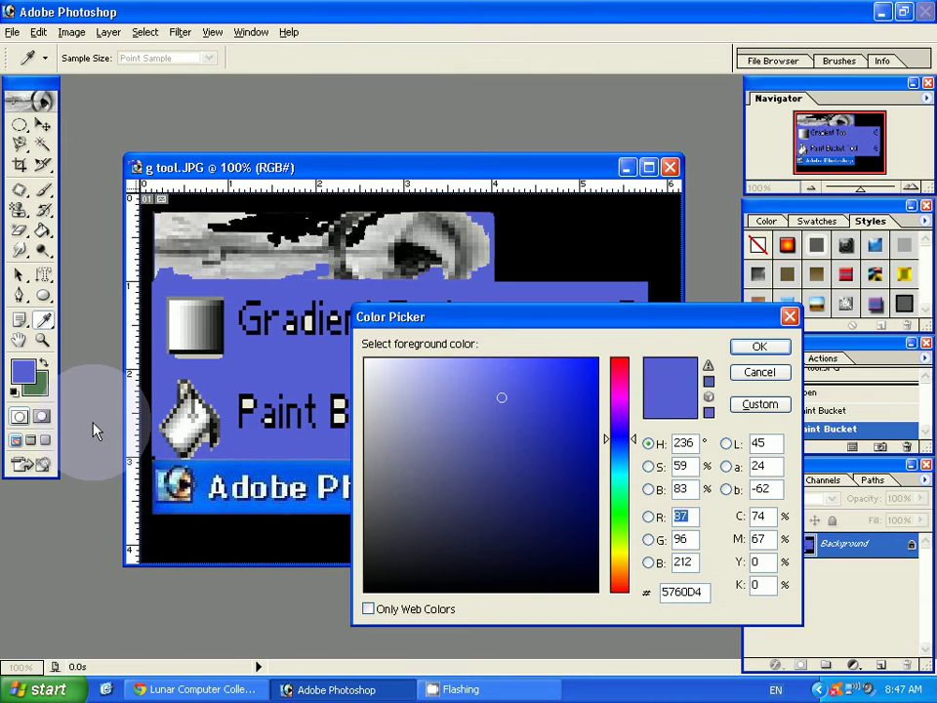
left_click(623, 367)
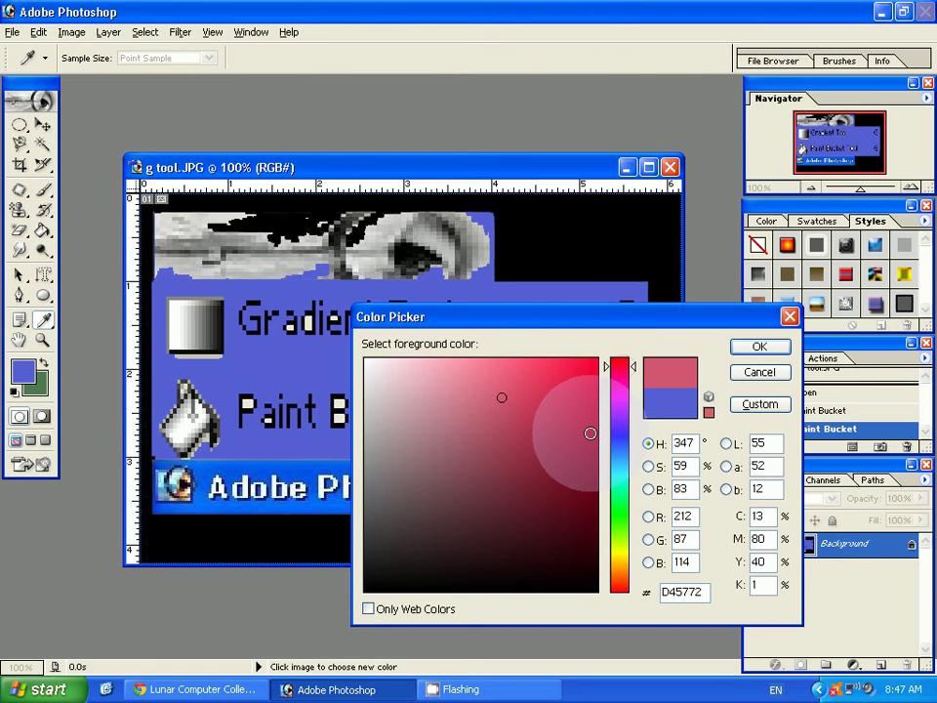
left_click(588, 435)
left_click(738, 348)
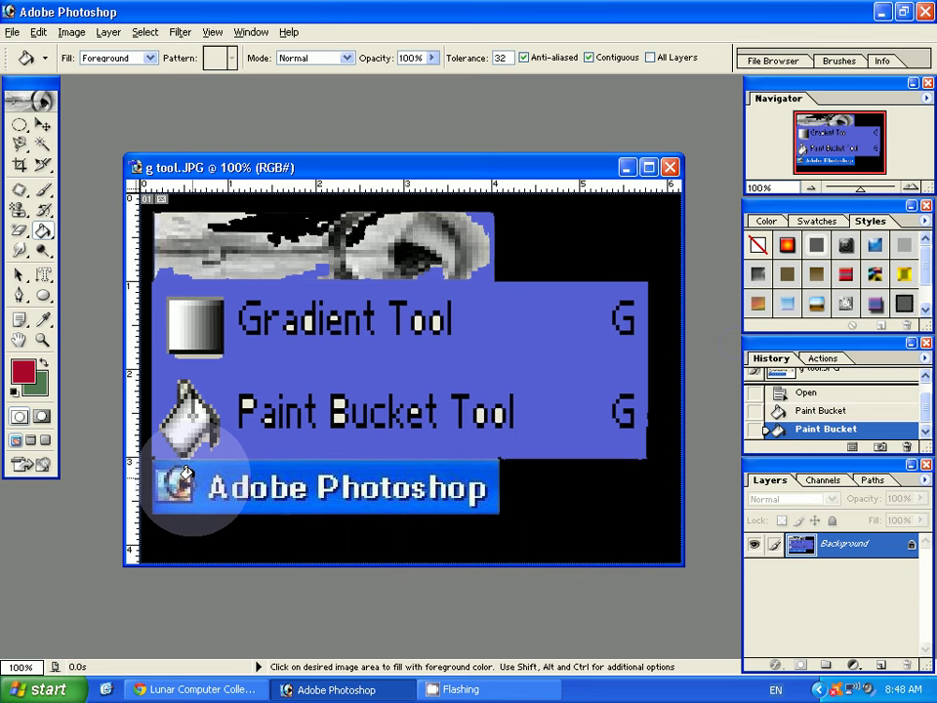
left_click(532, 254)
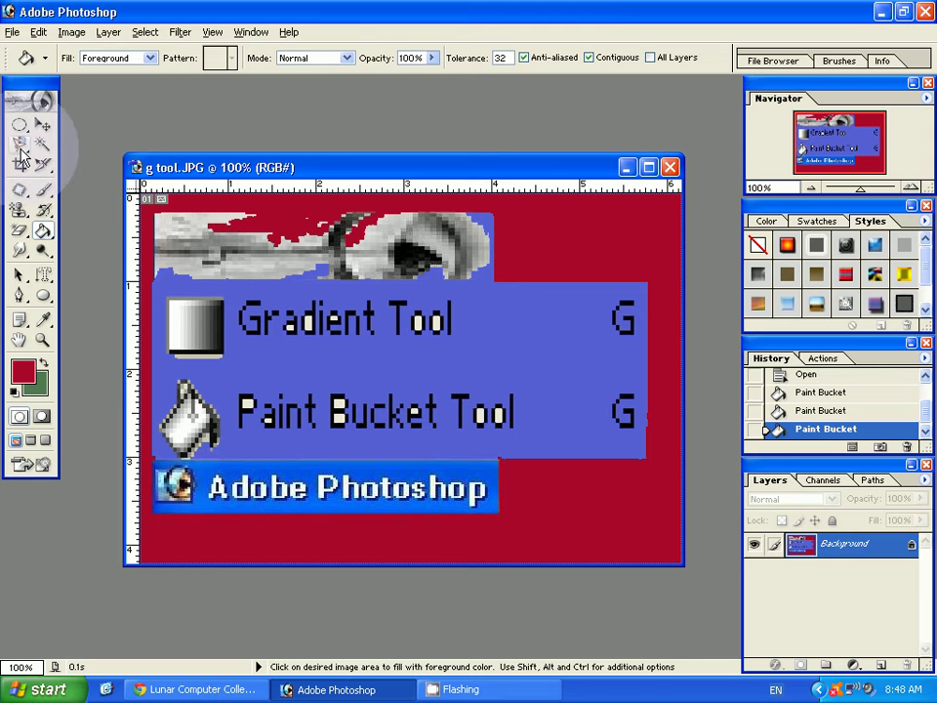
Select the blue-violet tool-name panel with the Rectangular Marquee and fill it with the blue-white angle gradient in Normal mode.
mouse_move(21, 149)
left_mouse_down()
mouse_move(88, 165)
mouse_move(19, 137)
mouse_move(70, 153)
mouse_move(108, 125)
left_mouse_up()
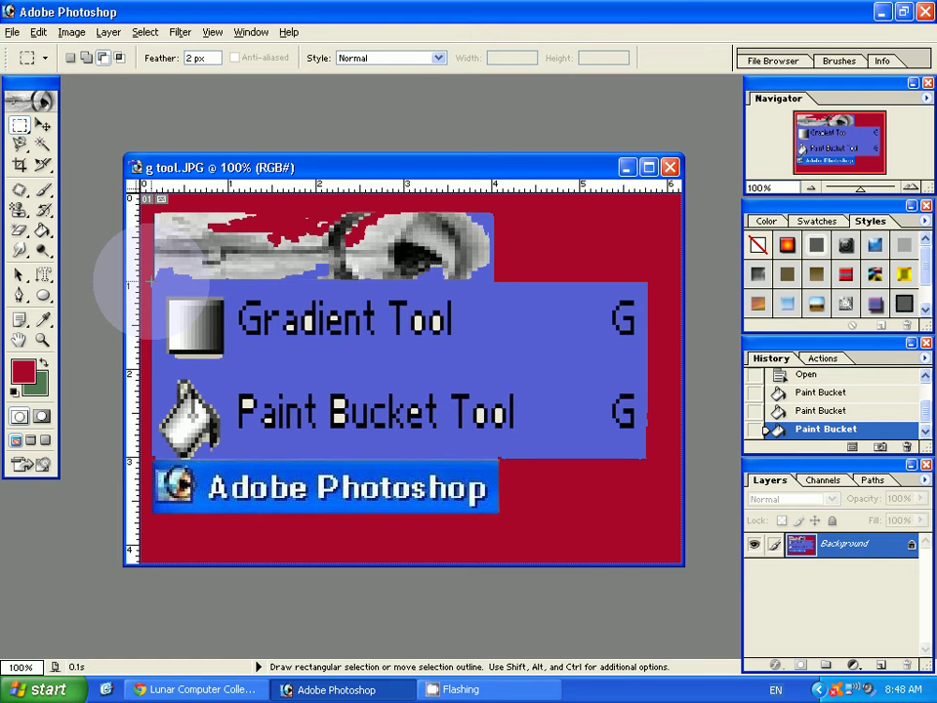
mouse_move(151, 278)
left_mouse_down()
mouse_move(167, 436)
mouse_move(647, 457)
left_mouse_up()
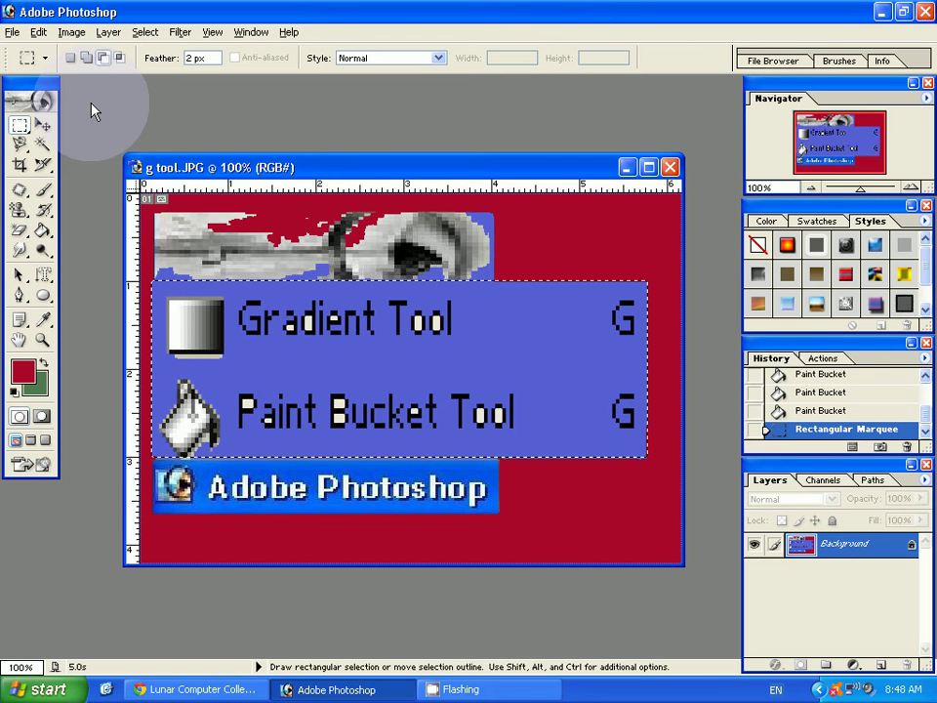
left_click_drag(48, 232, 101, 232)
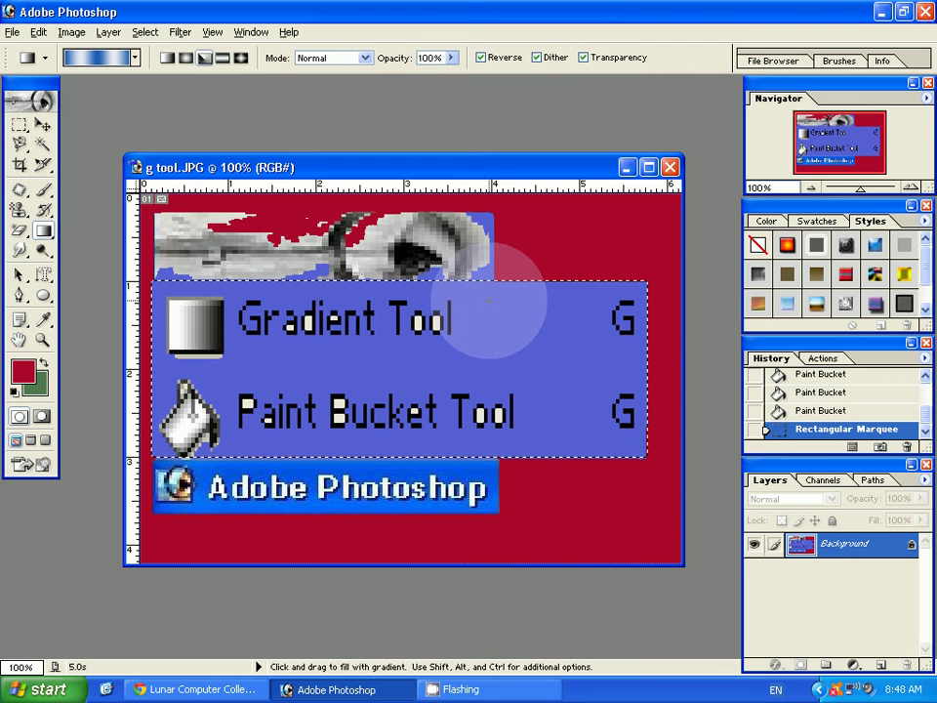
left_click_drag(501, 302, 413, 371)
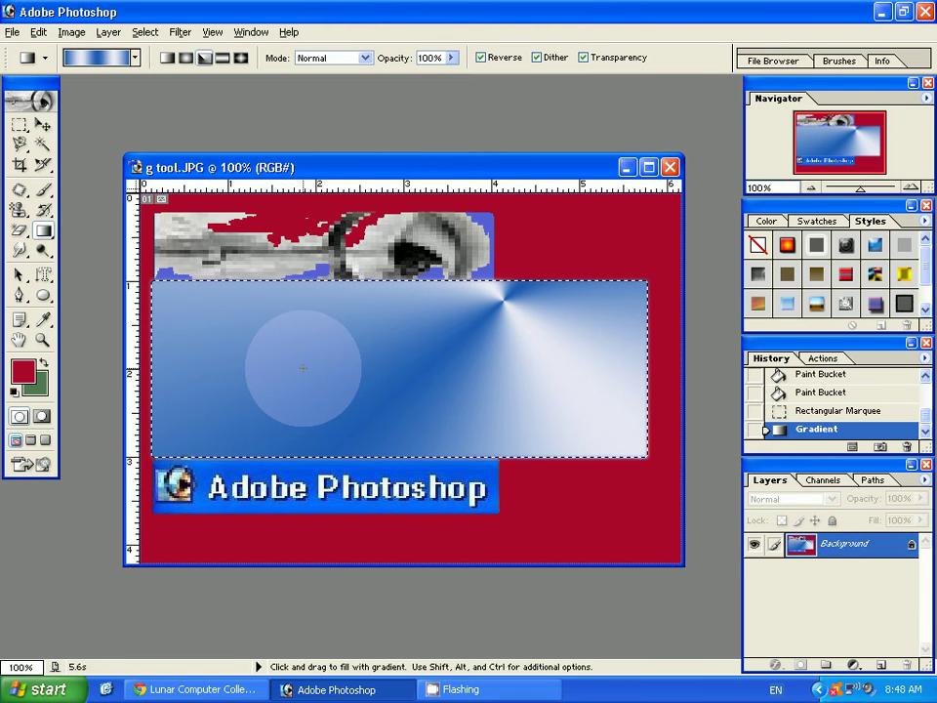
Set the gradient's blend mode to Lighten, undo the Normal gradient fill, and draw the gradient again inside the selection.
left_click(366, 59)
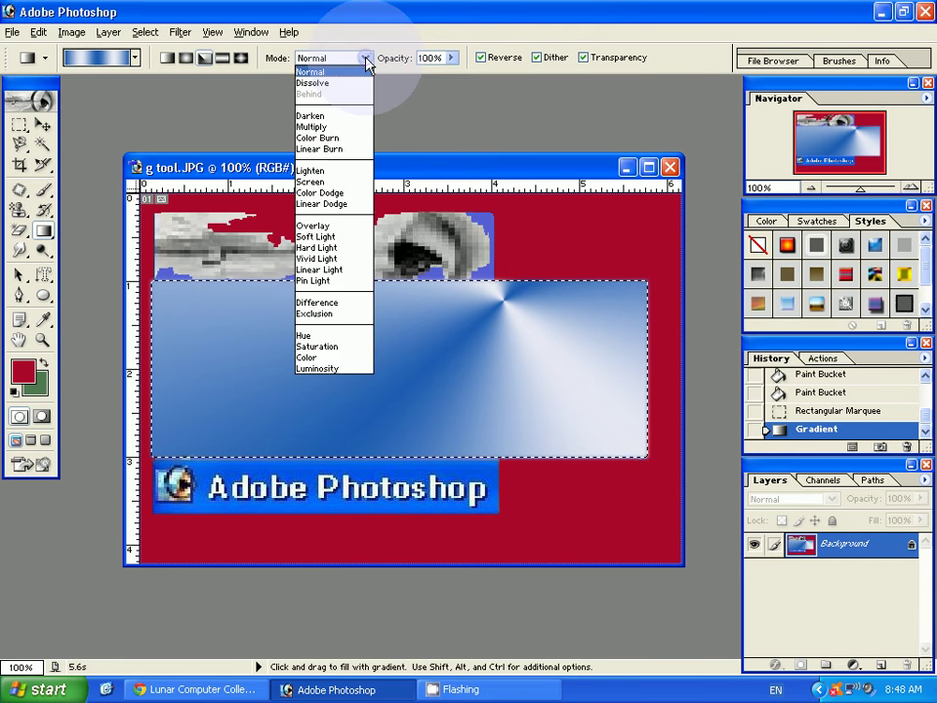
left_click(312, 127)
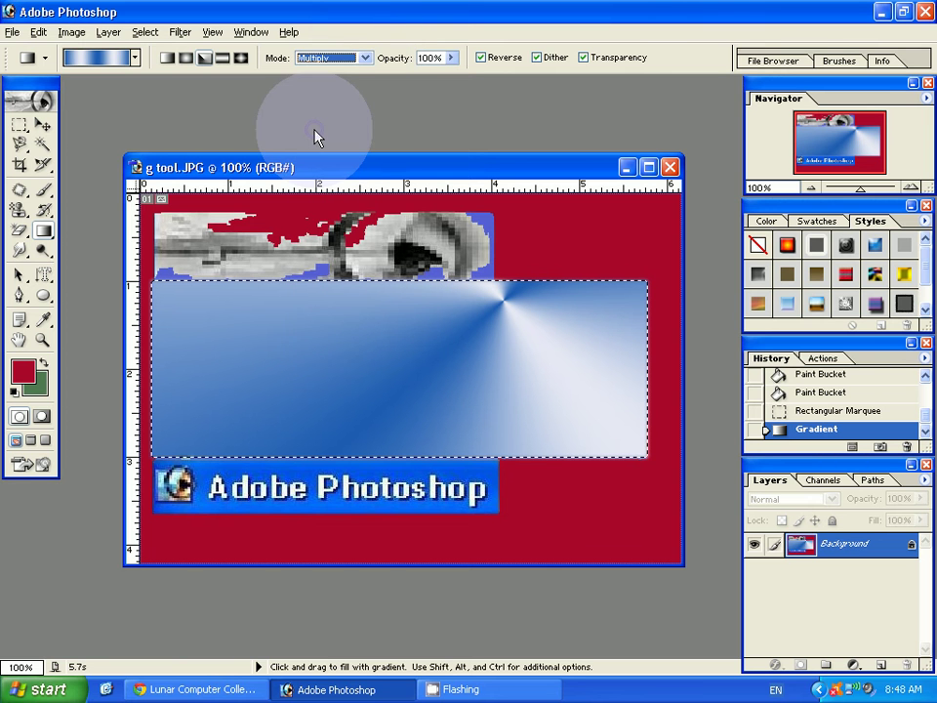
left_click(365, 59)
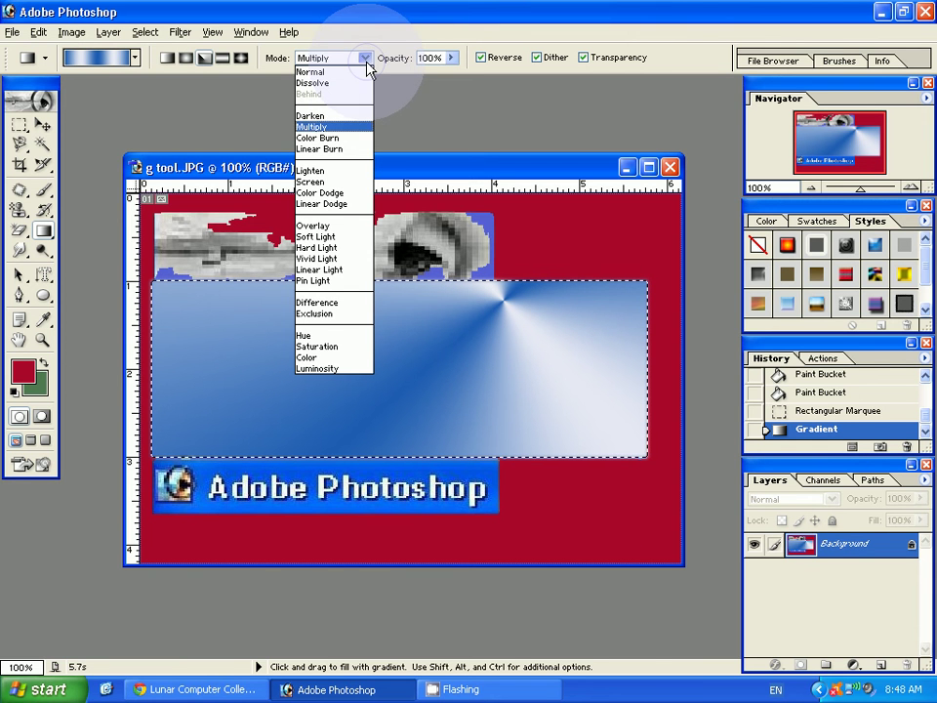
left_click(313, 172)
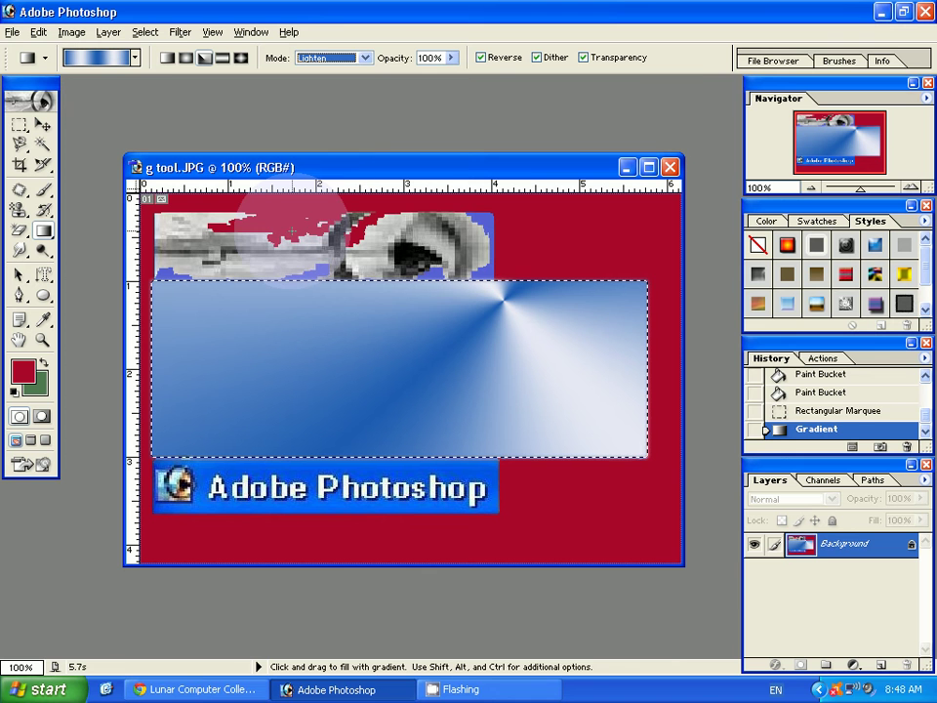
key("ctrl")
key("ctrl+z")
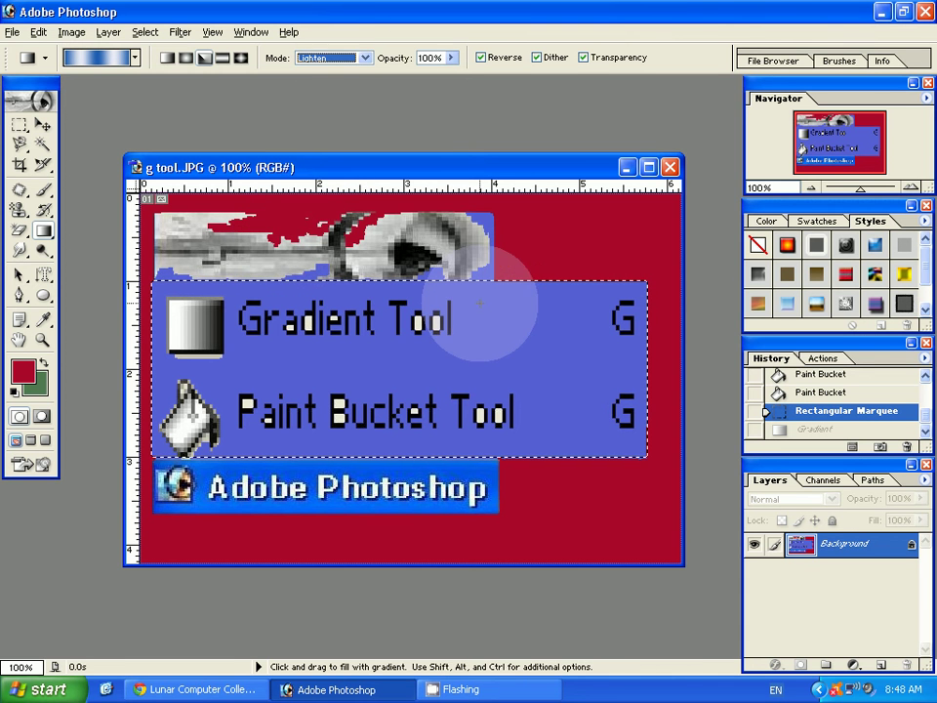
left_click_drag(496, 310, 474, 345)
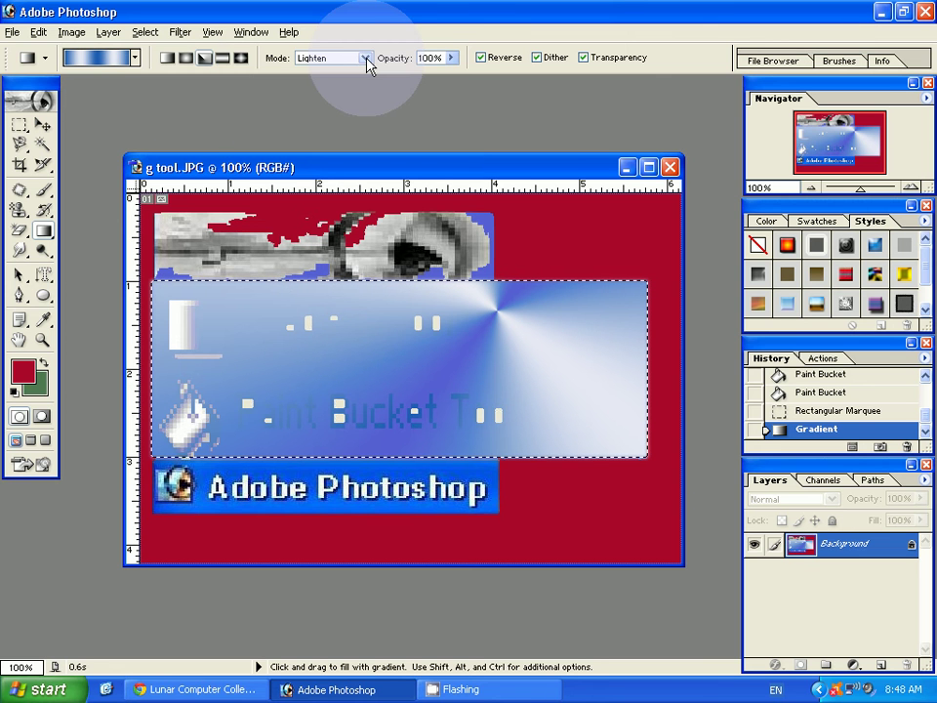
Try a gradient opacity of 32%, restore it to 100%, and undo the Lighten gradient fill.
left_click(450, 58)
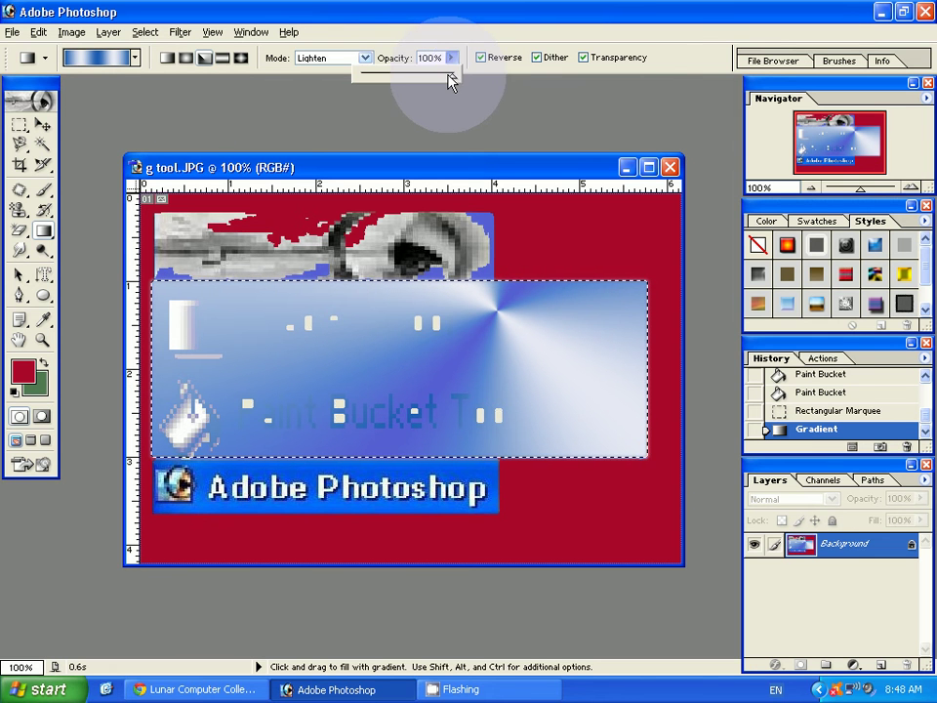
left_click_drag(448, 74, 390, 87)
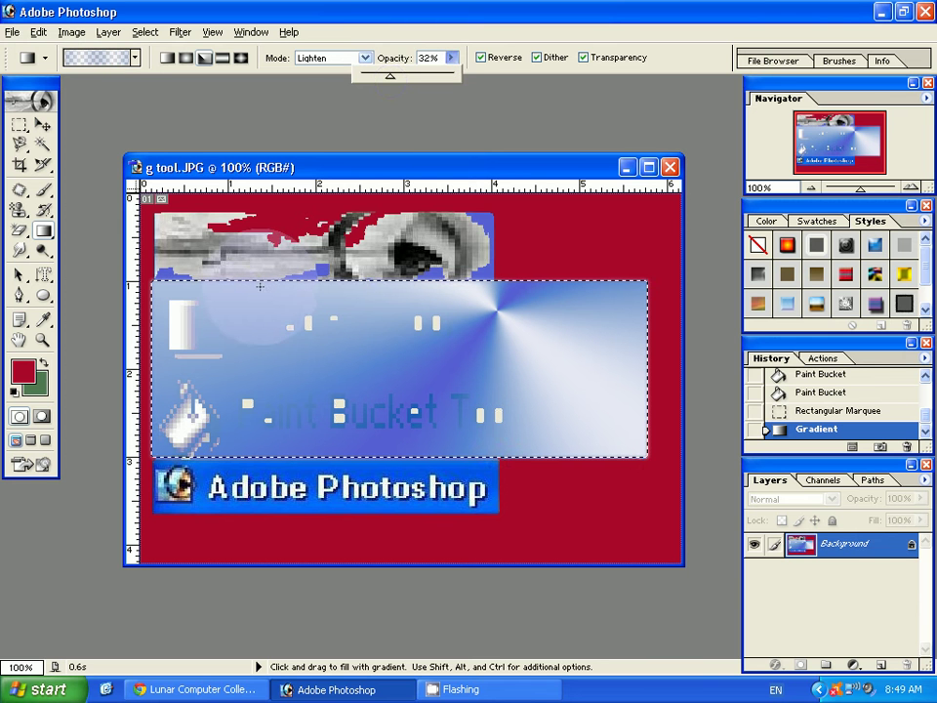
key("0")
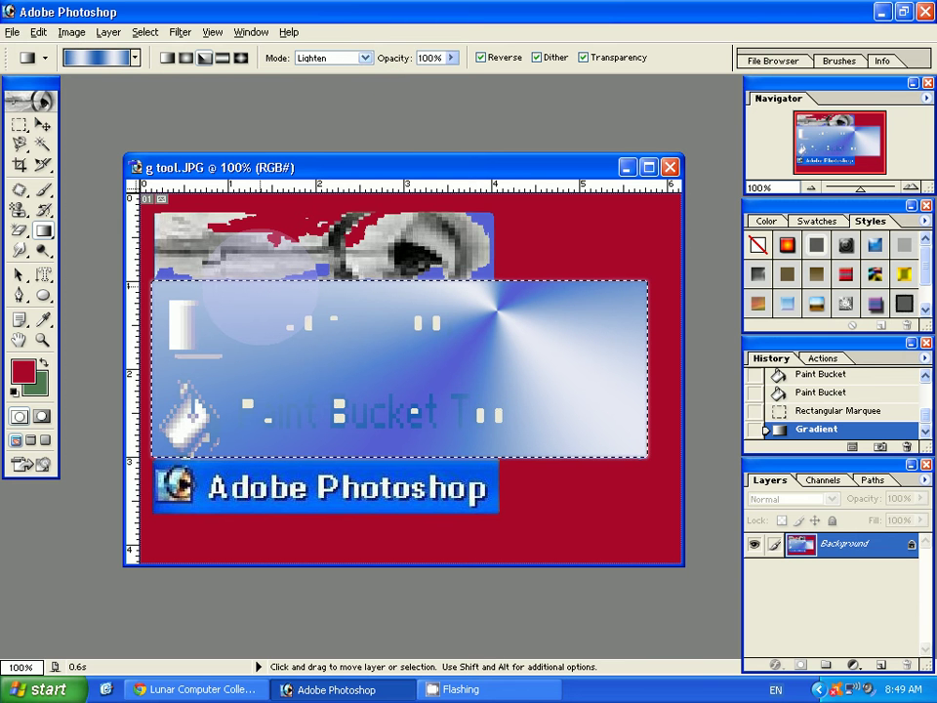
key("ctrl+z")
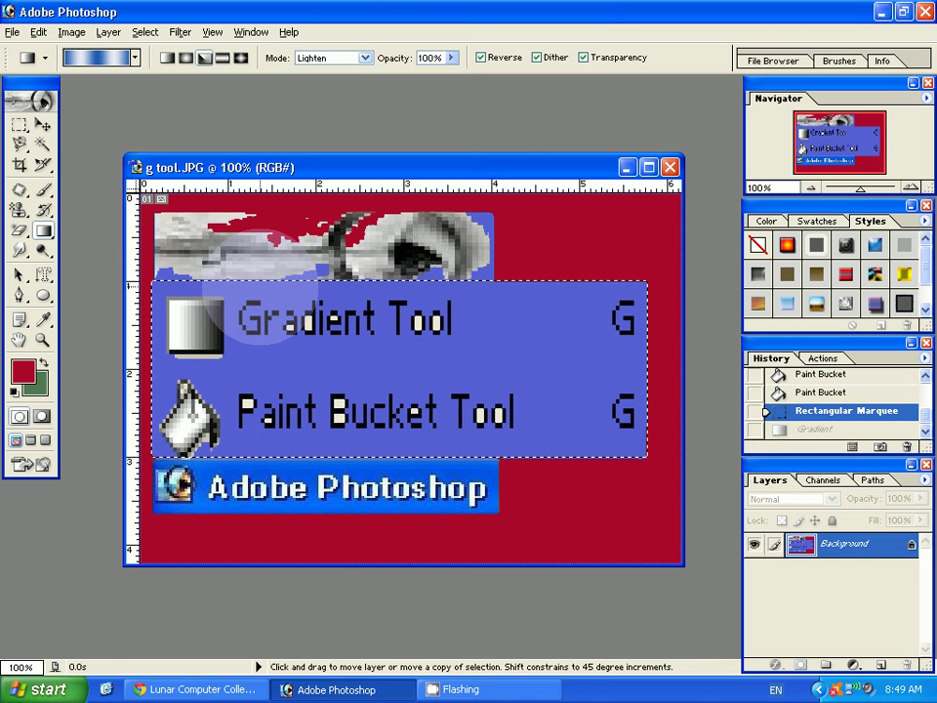
Set the gradient's blend mode to Soft Light and draw the blue-white angle gradient twice inside the selected tool-name panel.
left_click(365, 57)
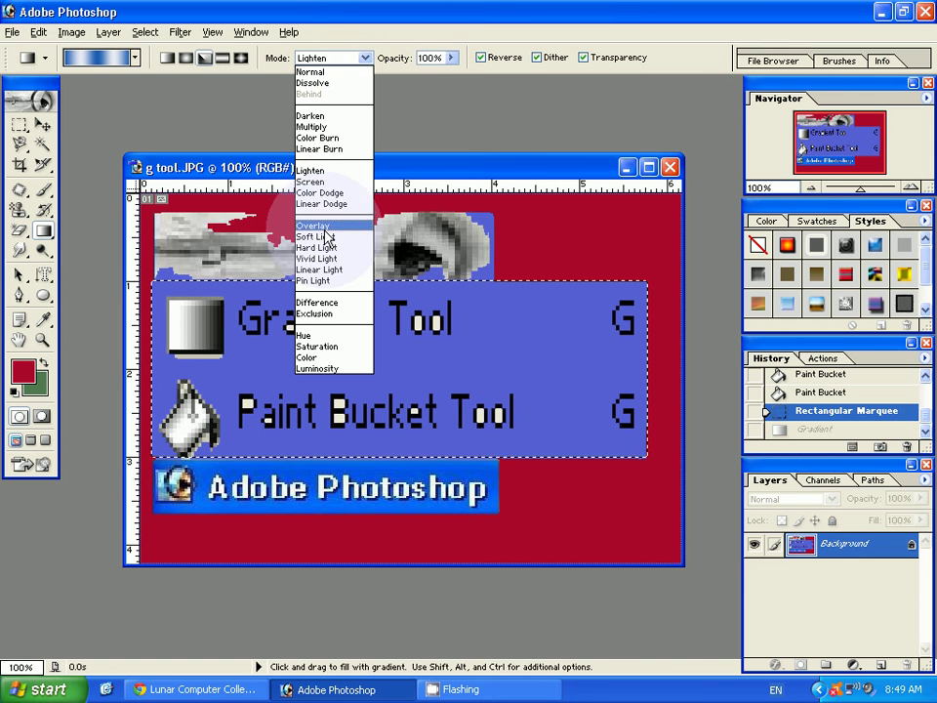
left_click(326, 237)
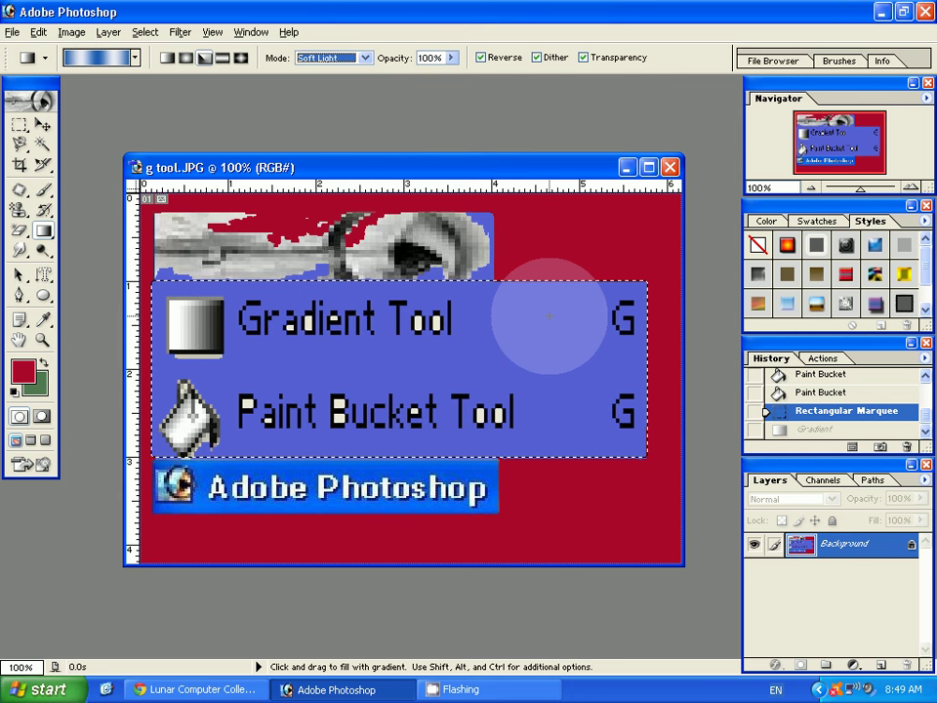
left_click_drag(539, 314, 389, 399)
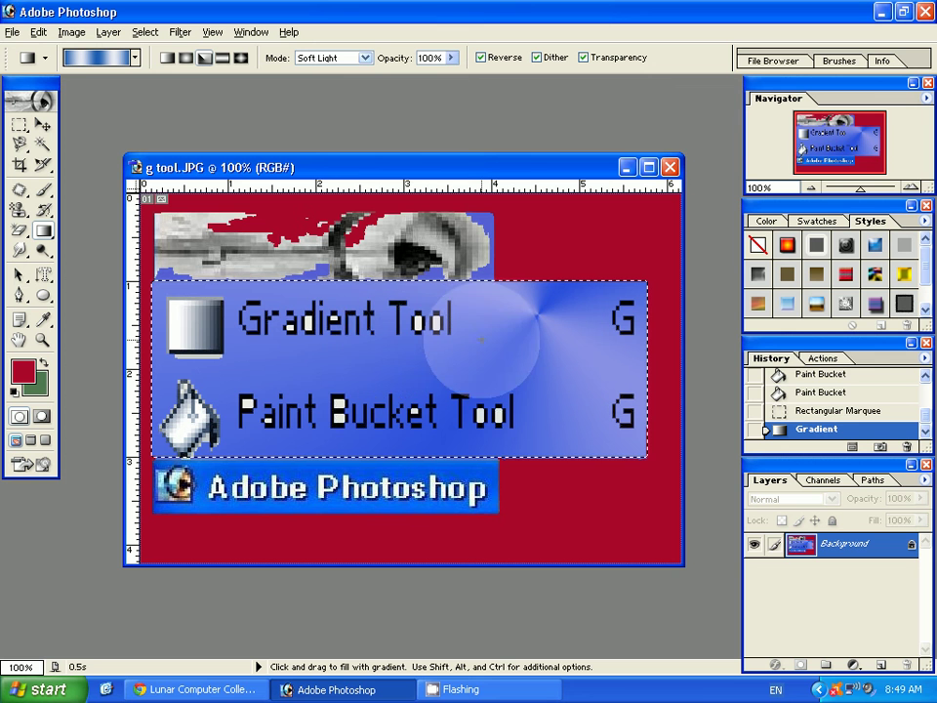
left_click_drag(524, 347, 466, 362)
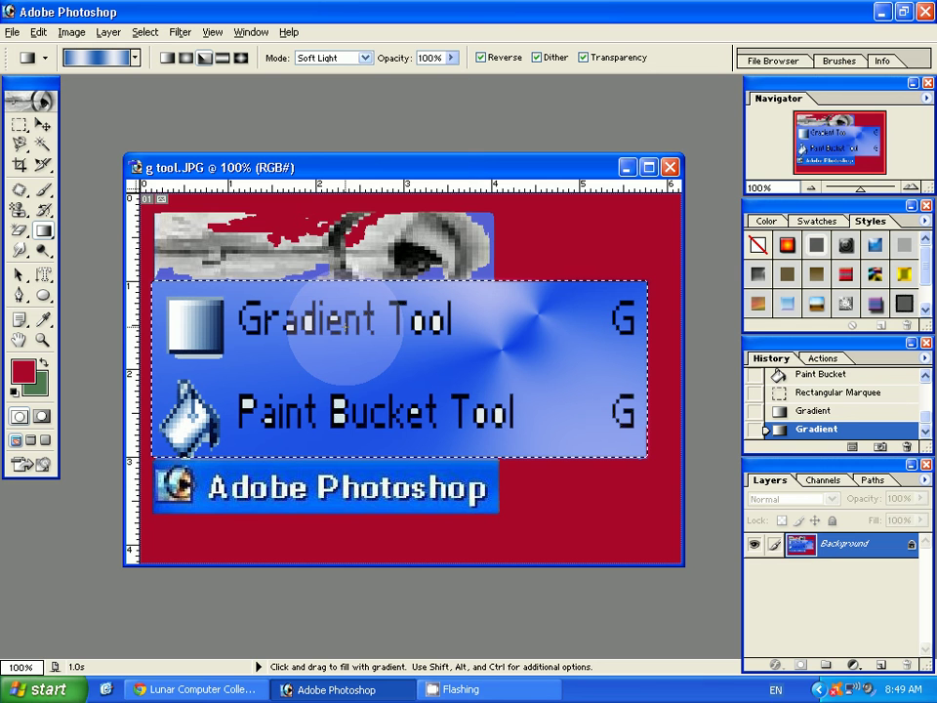
Choose the pale orange-gold striped preset as the gradient.
left_click(136, 59)
left_click(74, 100)
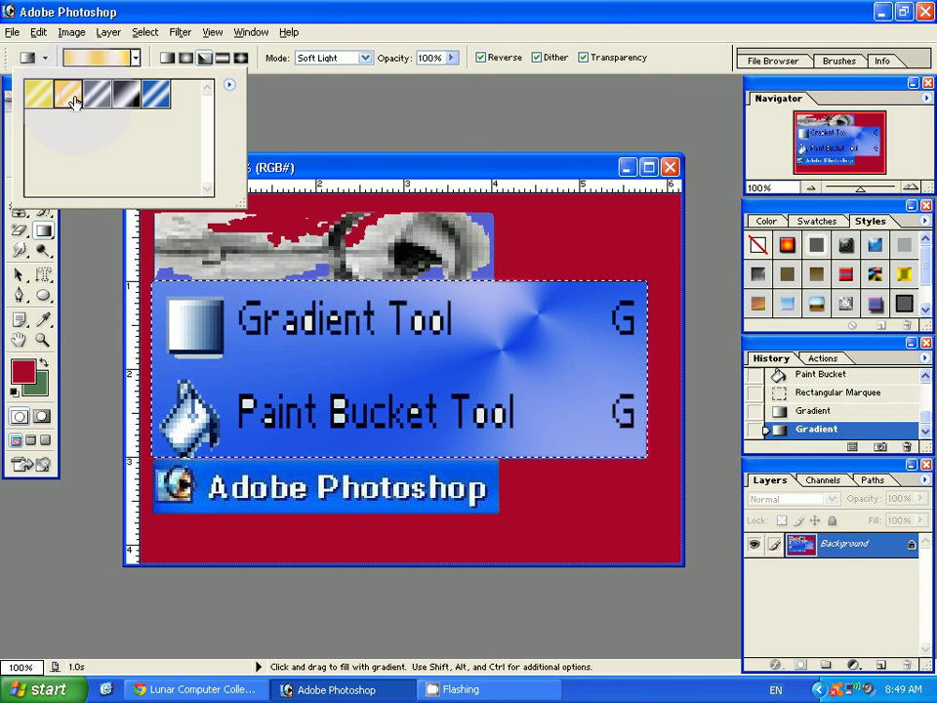
double_click(74, 100)
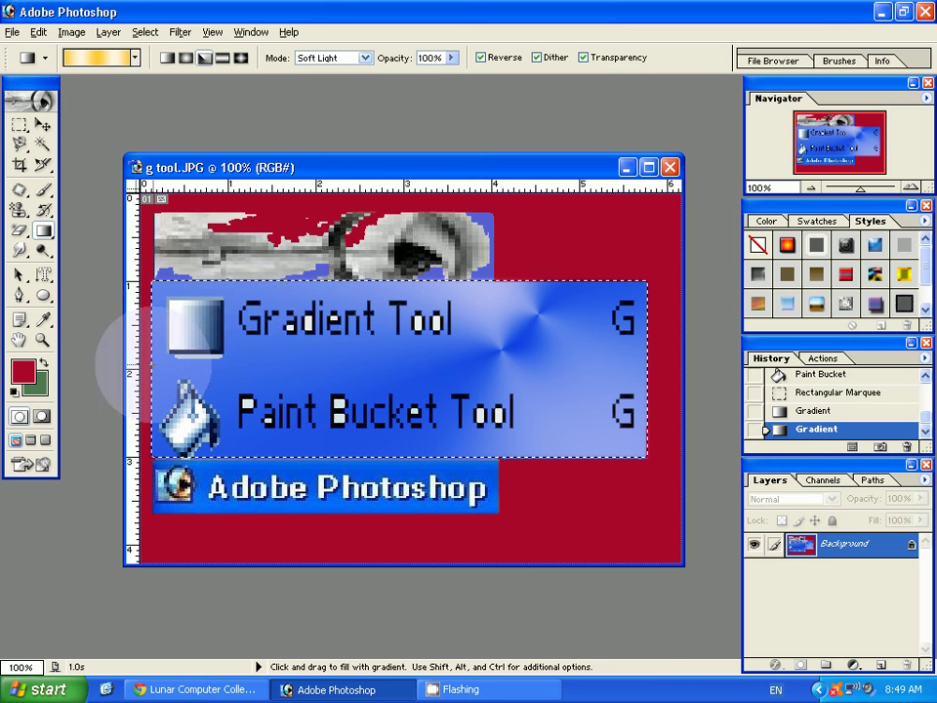
Undo the gradients, the marquee selection and all Paint Bucket fills, back to the image's opened state.
key("ctrl")
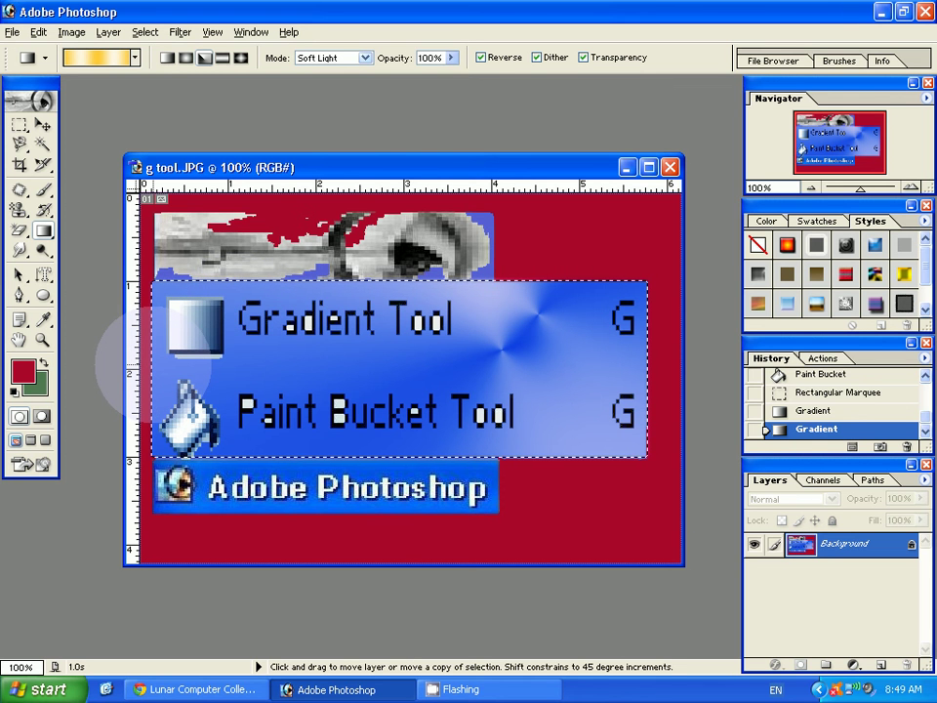
key("ctrl+z")
key("ctrl+alt+z")
key("ctrl+alt+z")
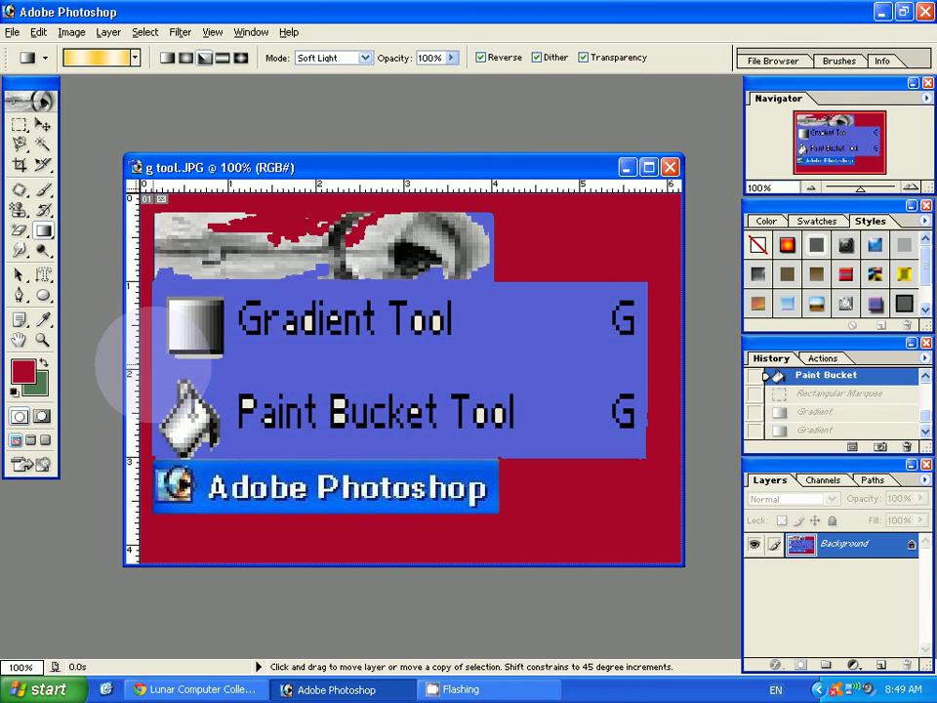
key("ctrl+alt+z")
key("ctrl+alt+z")
key("ctrl+alt+z")
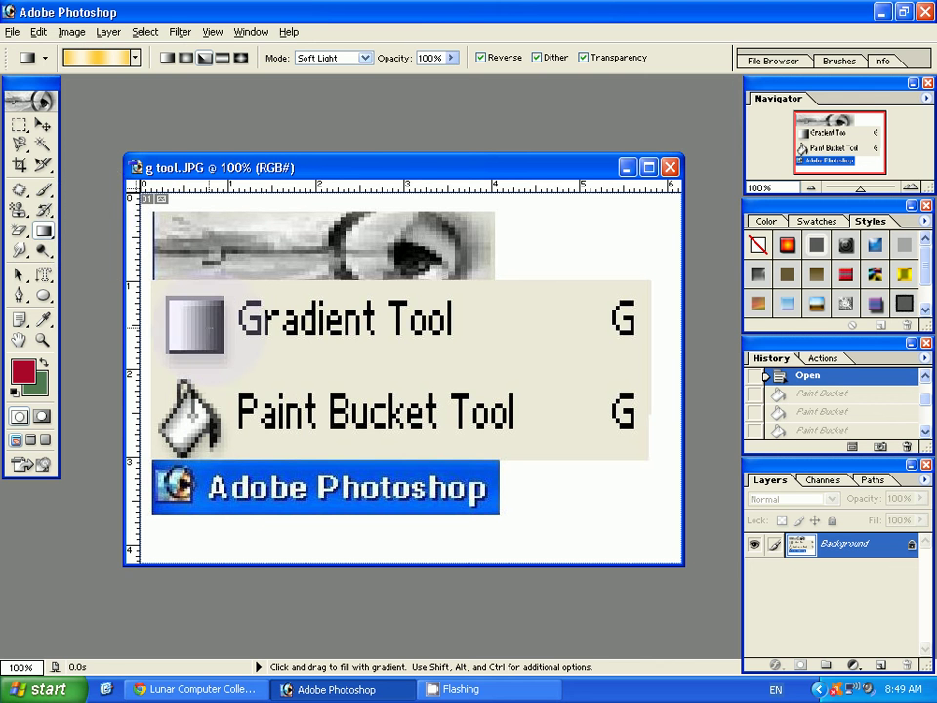
Switch to the browser to view the Lunar Computer College YouTube channel page, and return to Photoshop.
left_click(172, 690)
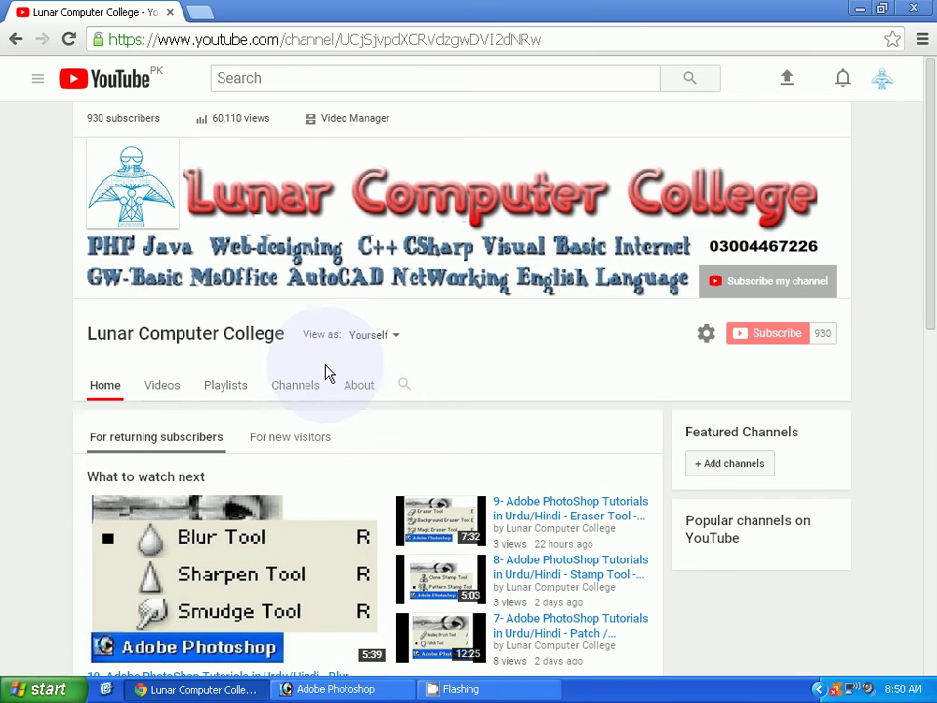
left_click(308, 695)
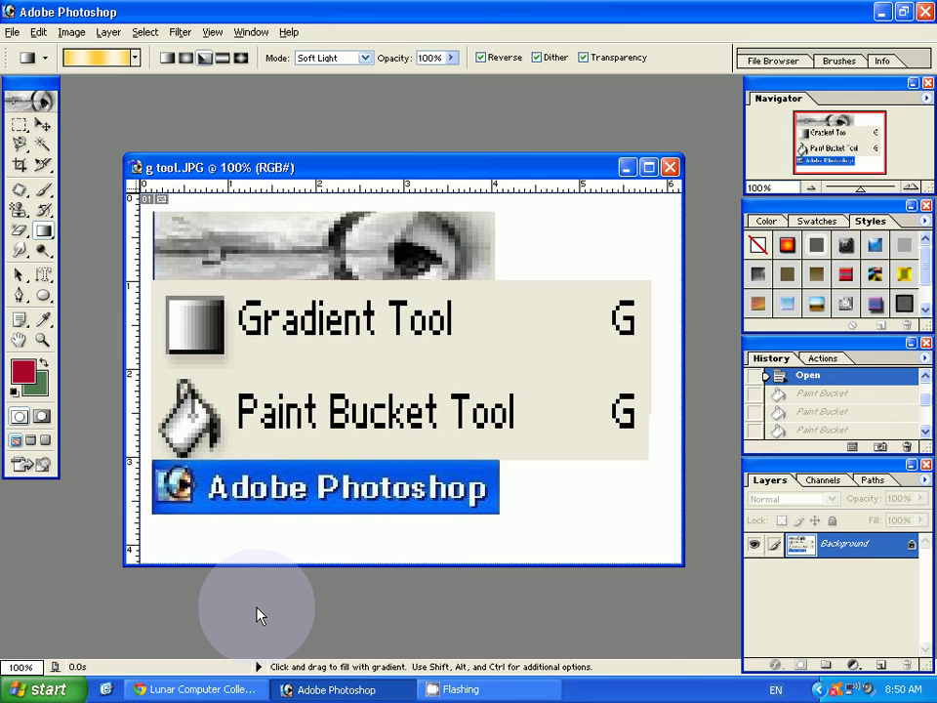
key("shift")
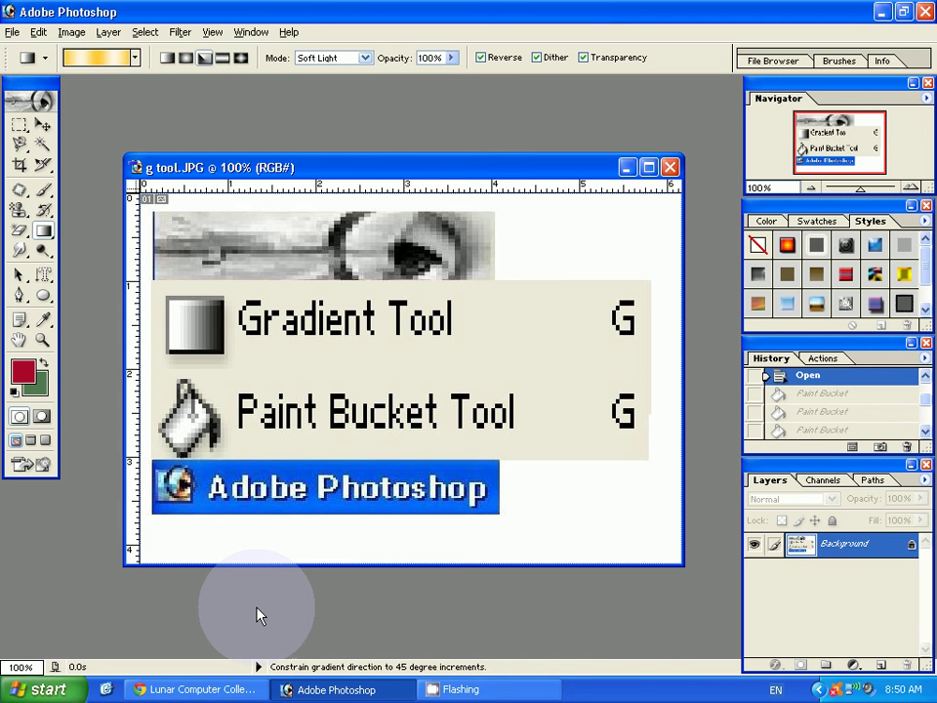